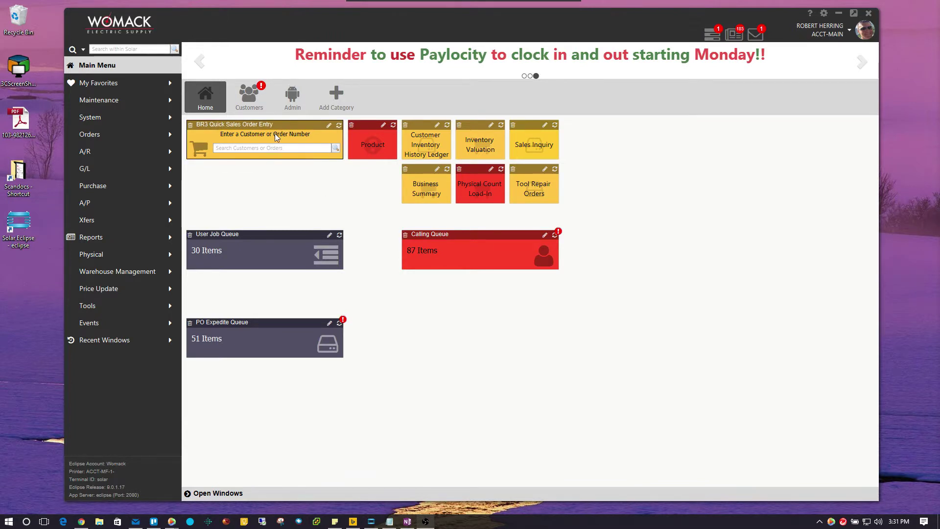
- Search for 'contractor cash' and start an order for CONTRACTOR CASH - DANVILLE (3)
left_click(261, 148)
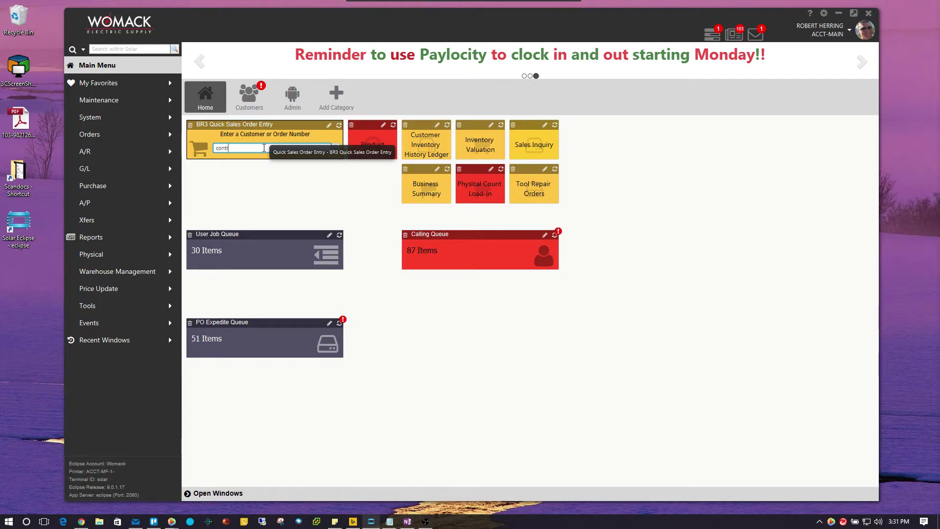
type("contracto")
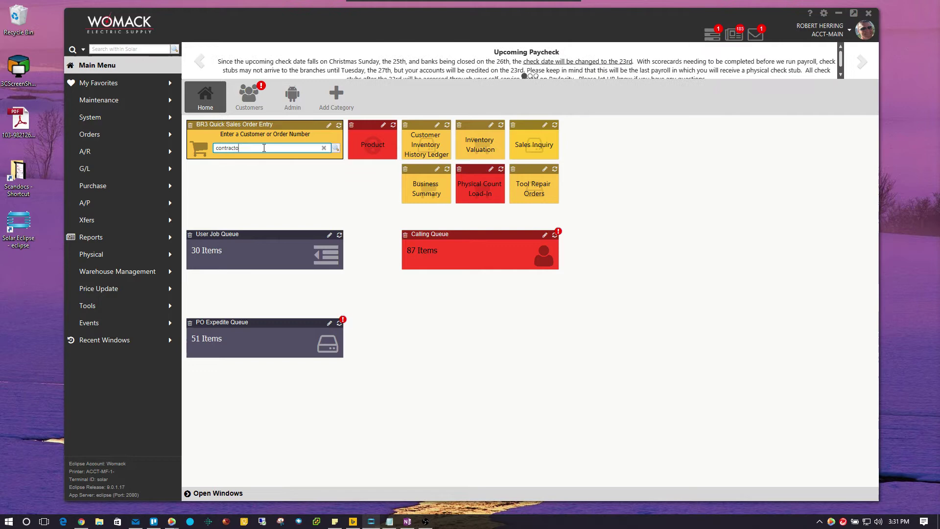
type("r cash")
key("Return")
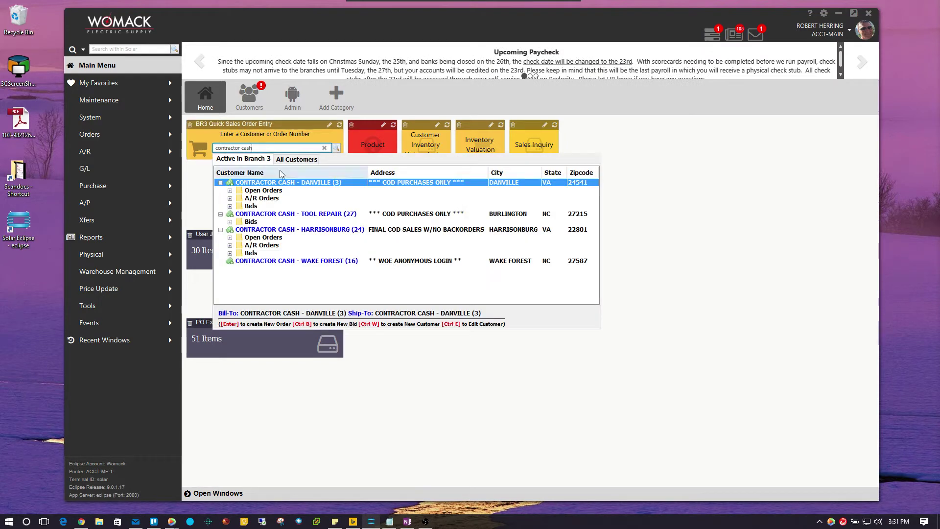
double_click(348, 188)
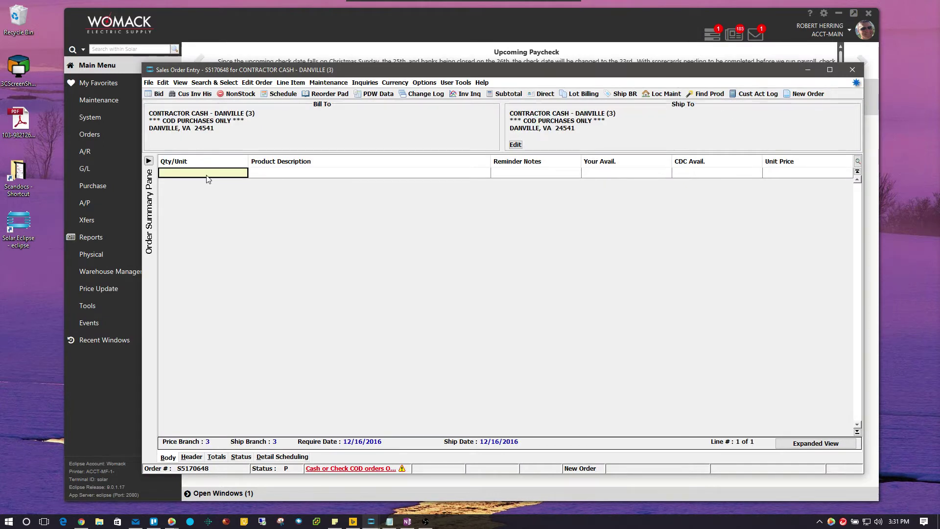
- Add a first line of 5 ea CHD CHF120 1P 20A breaker at 8.200
type("5")
key("Return")
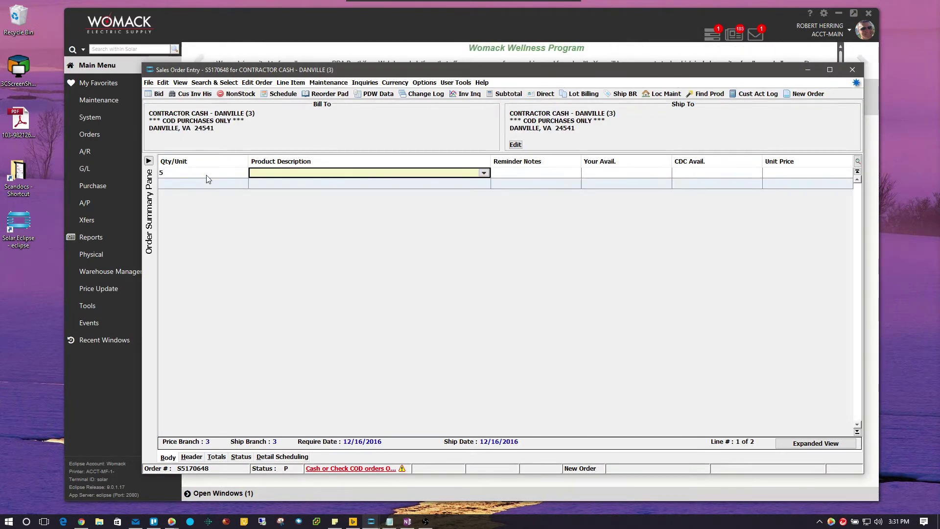
type("chf120")
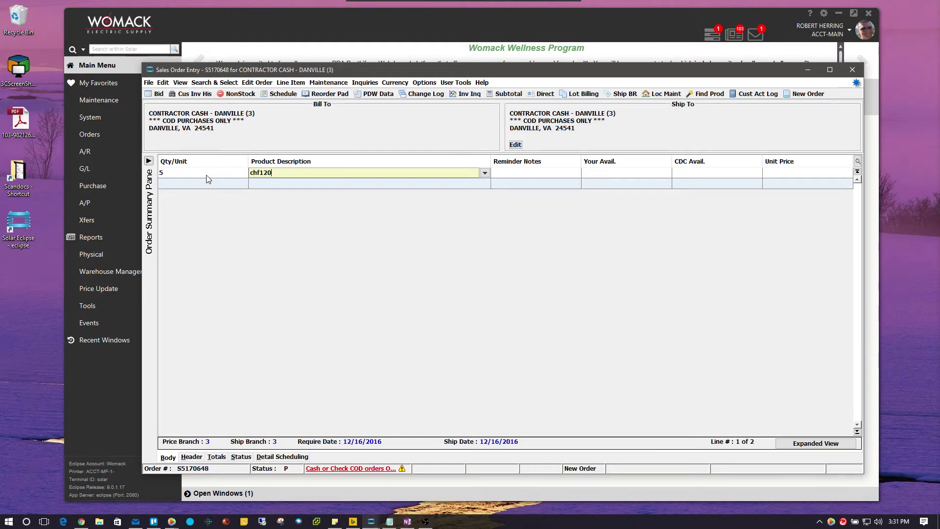
key("Return")
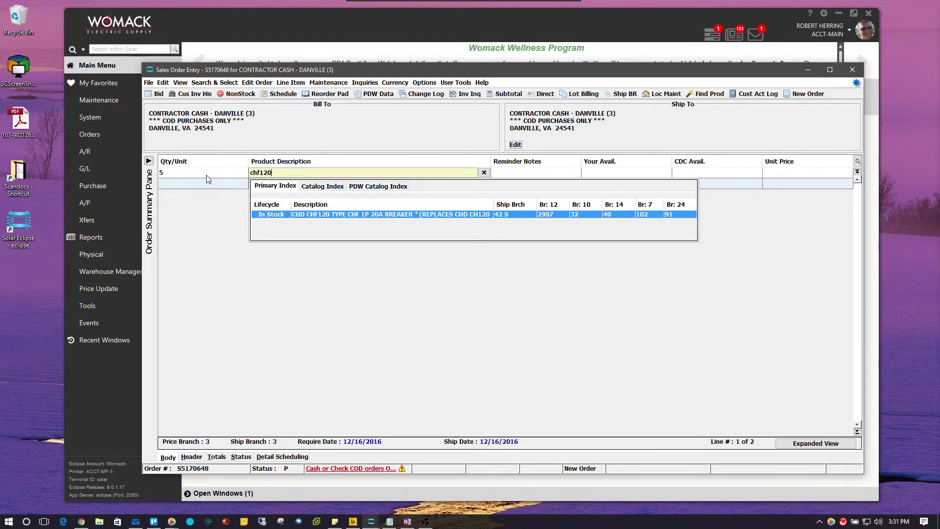
key("Return")
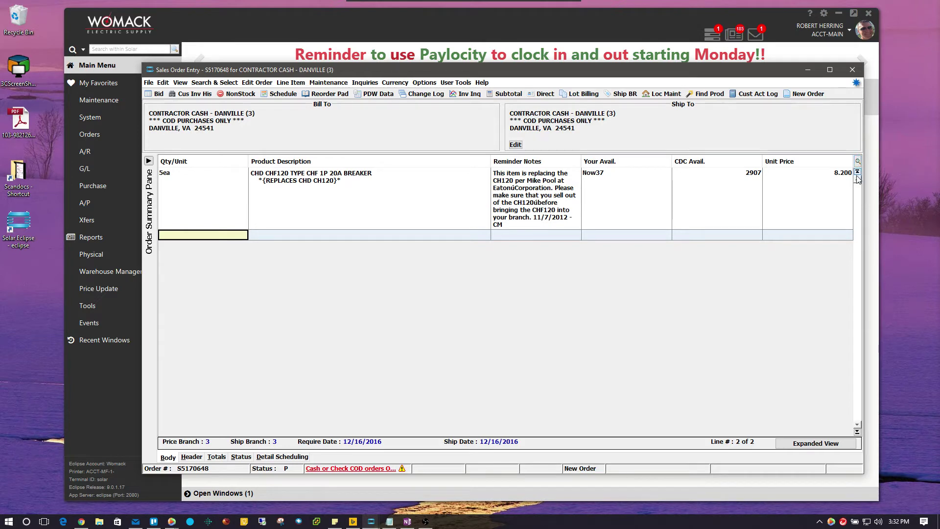
- Switch lines to 'Main View w/ Weights / CDC Avail / Avail' and add 5 ea CHD CHF115 breaker
left_click(855, 160)
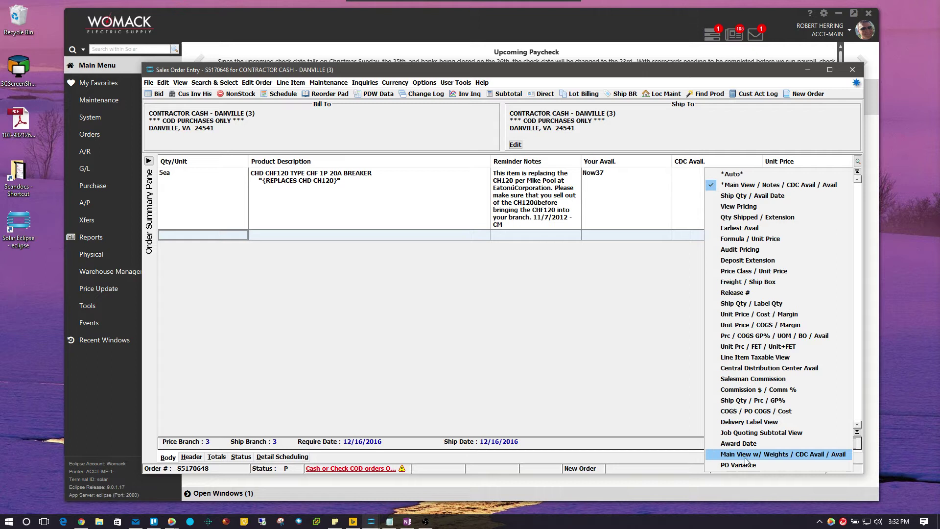
left_click(783, 454)
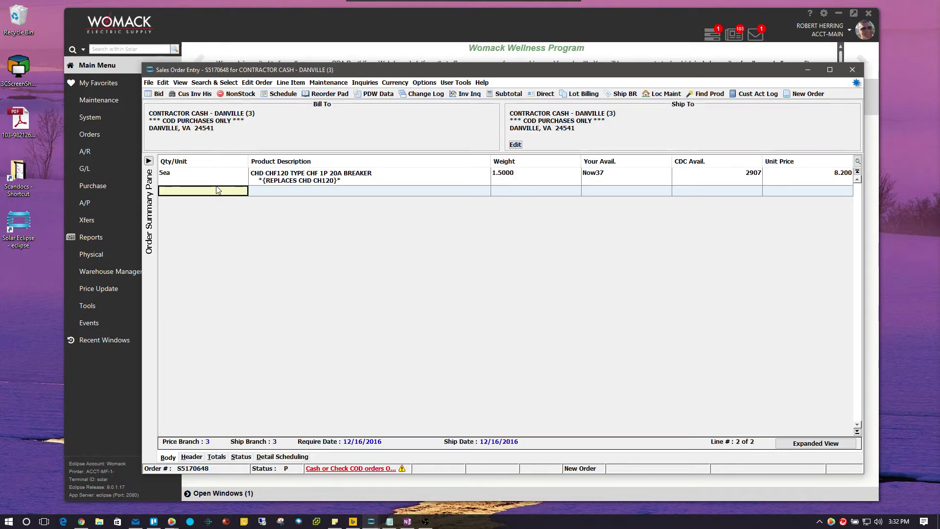
type("5")
key("Tab")
type("ch")
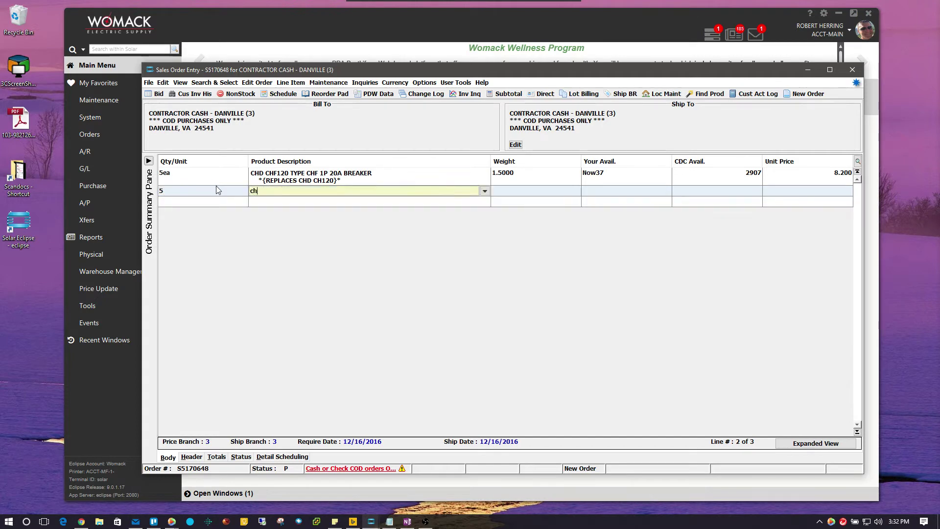
key("Return")
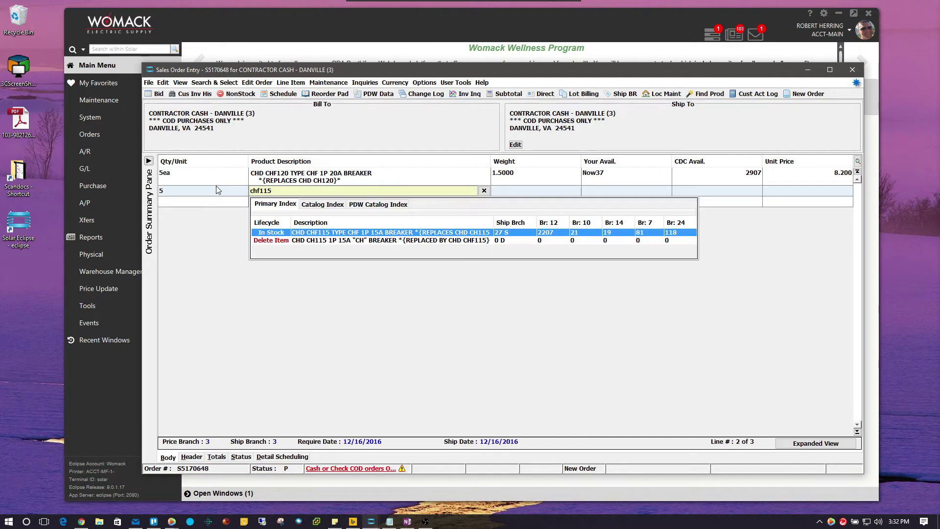
key("Return")
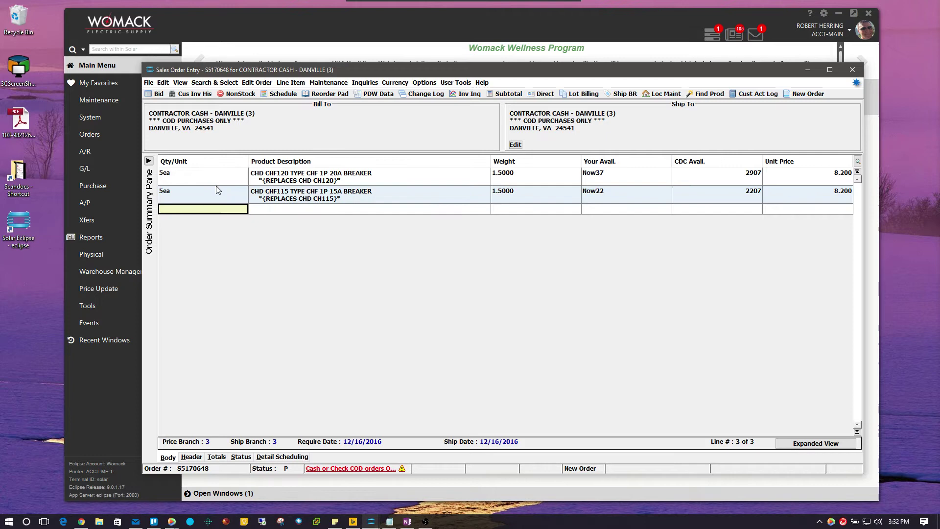
left_click(521, 191)
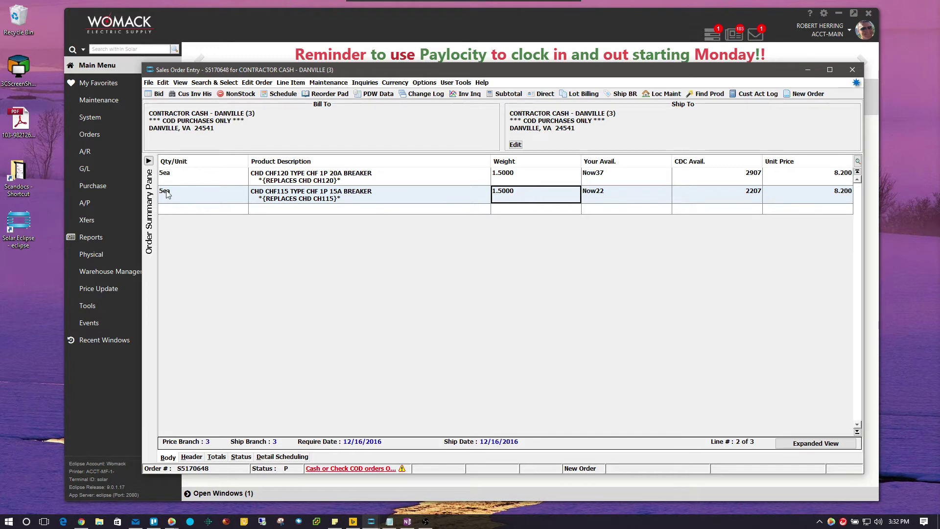
left_click(191, 196)
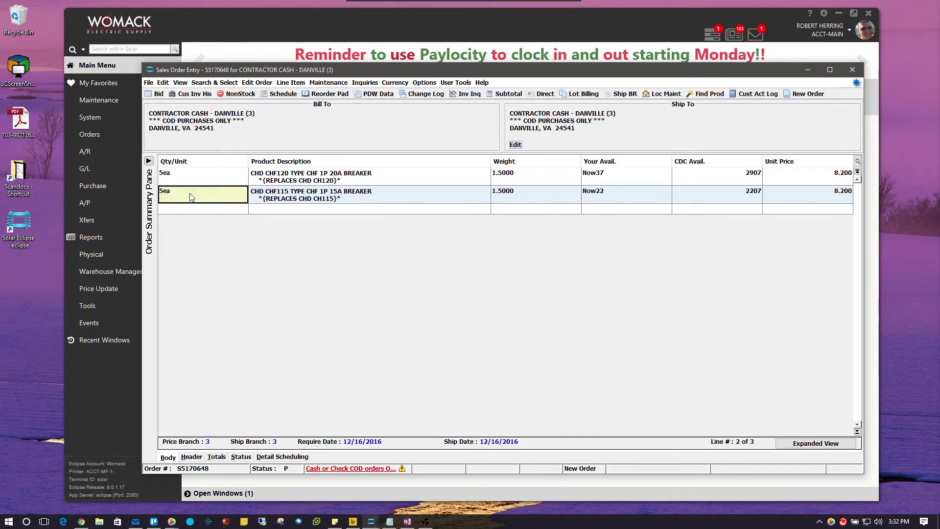
type("1")
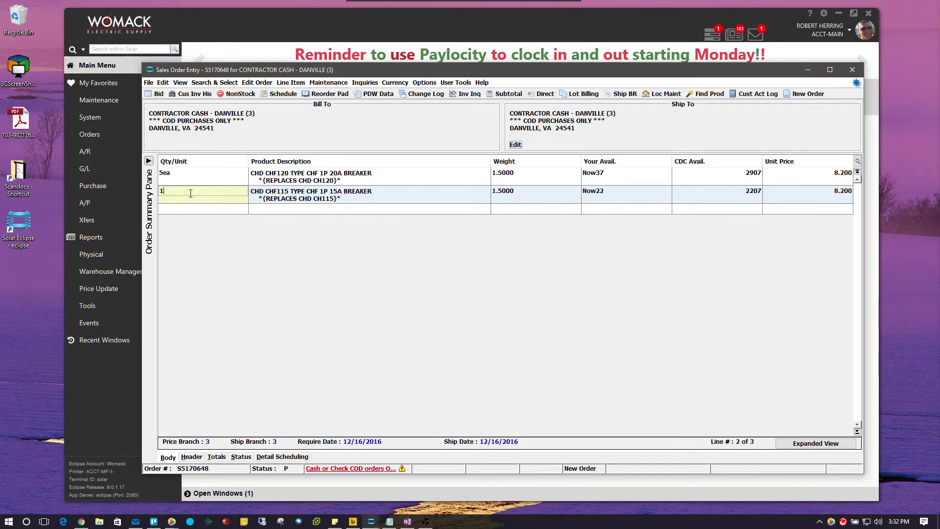
key("Return")
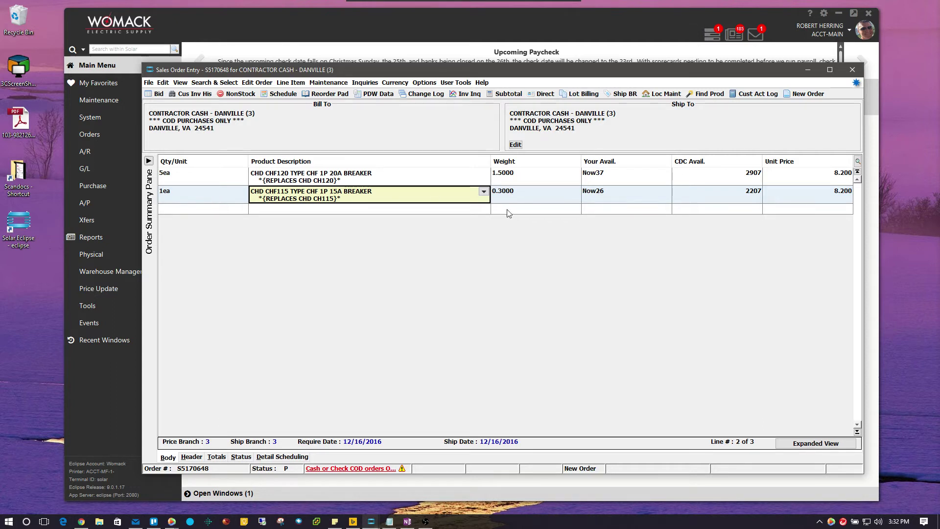
left_click(163, 196)
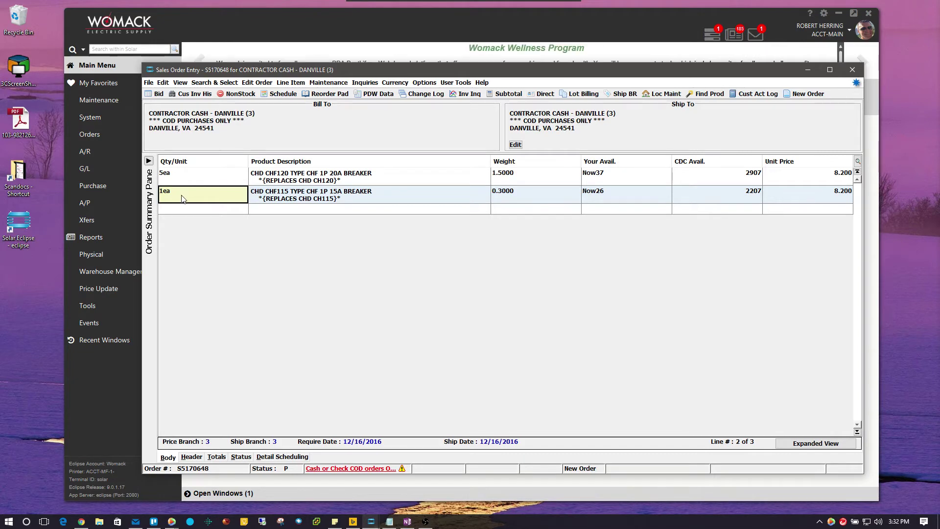
type("5")
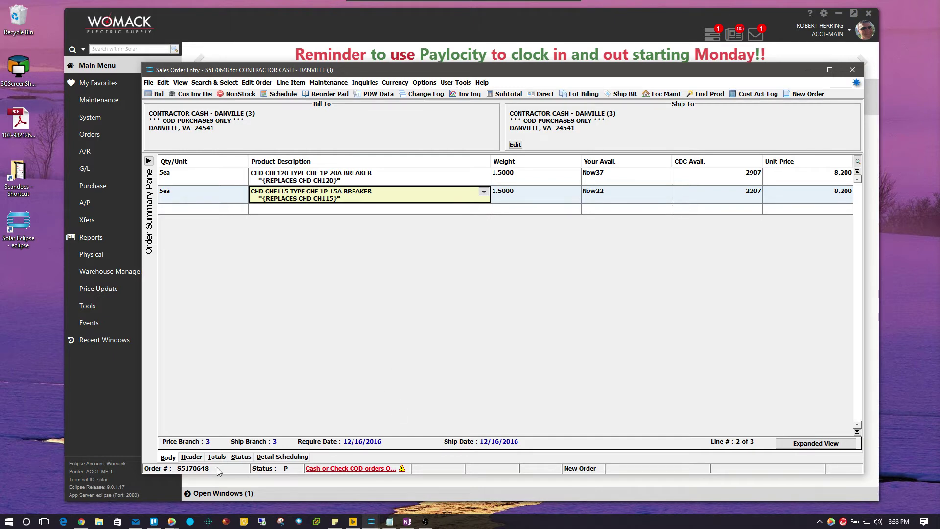
- Enter 'Test' as the order's customer P/O
left_click(193, 458)
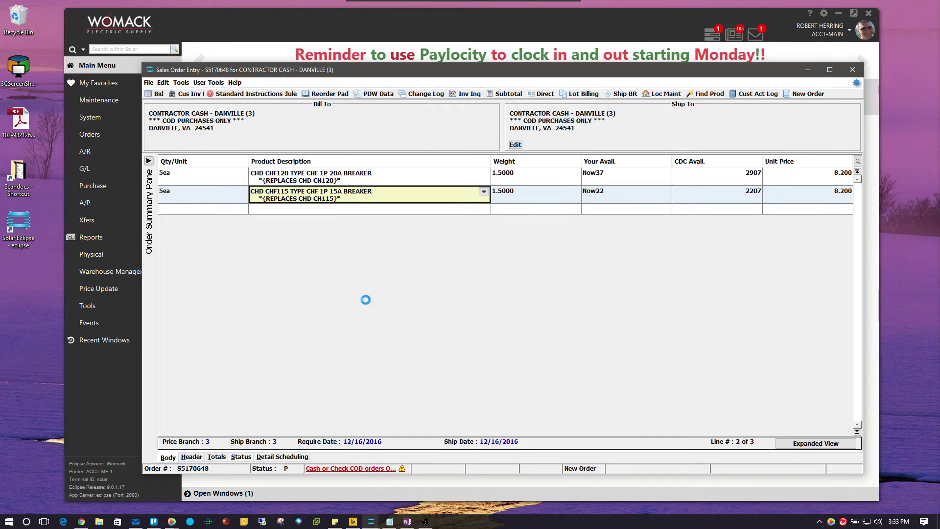
type("Te")
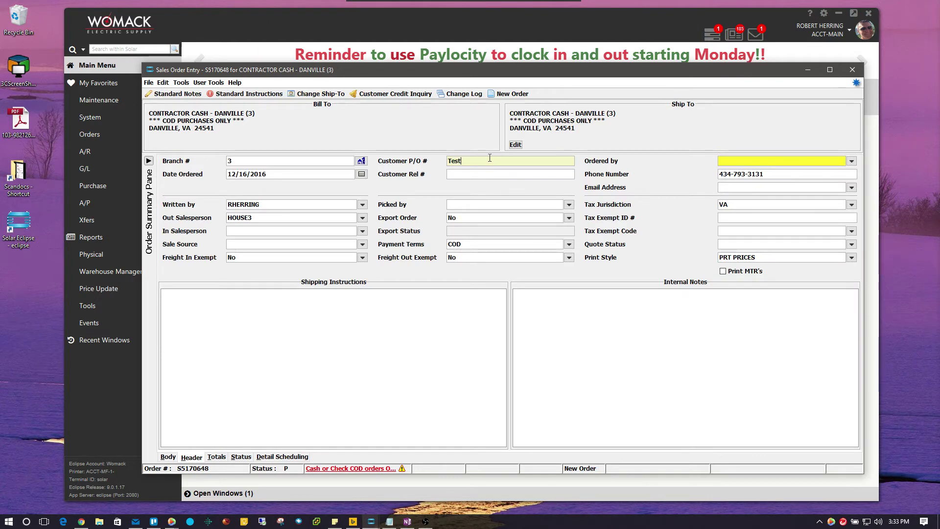
type("st")
key("Tab")
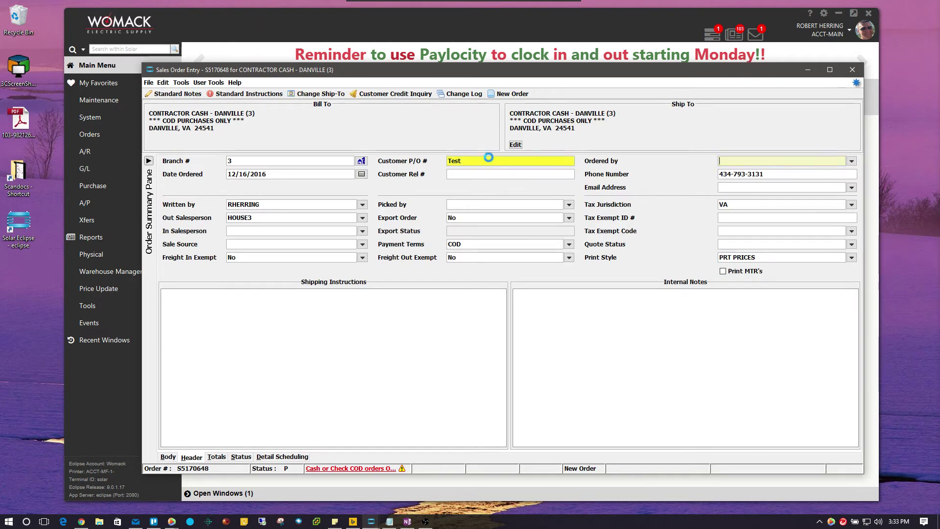
- Set the order's Ship Via method to UPS RATES
left_click(245, 457)
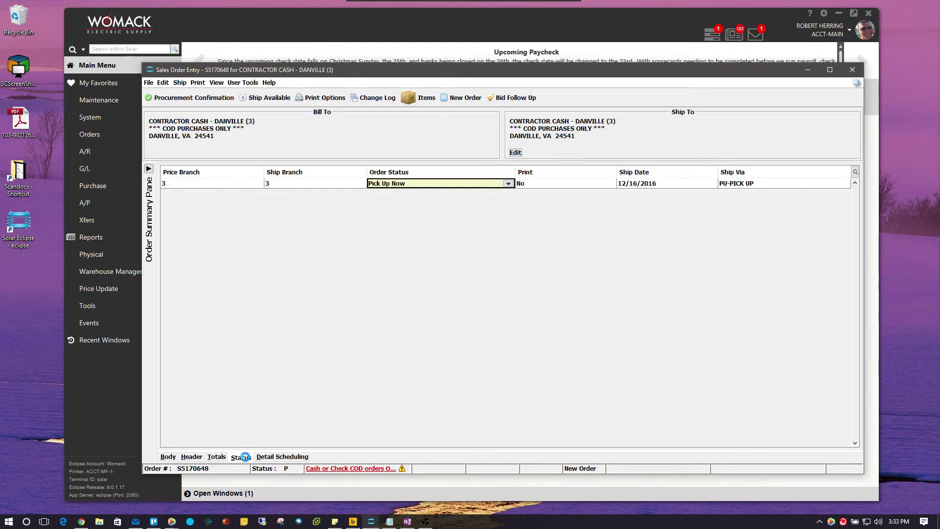
left_click(771, 186)
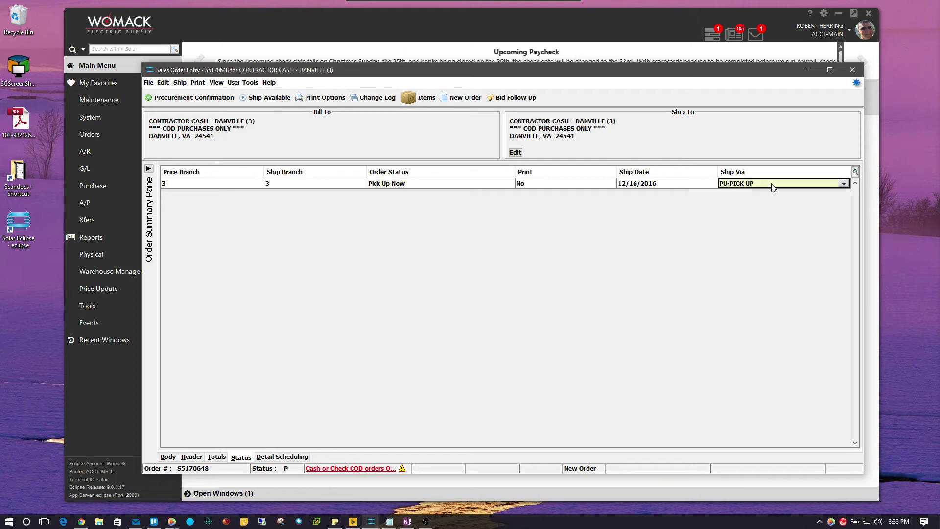
type("upsr")
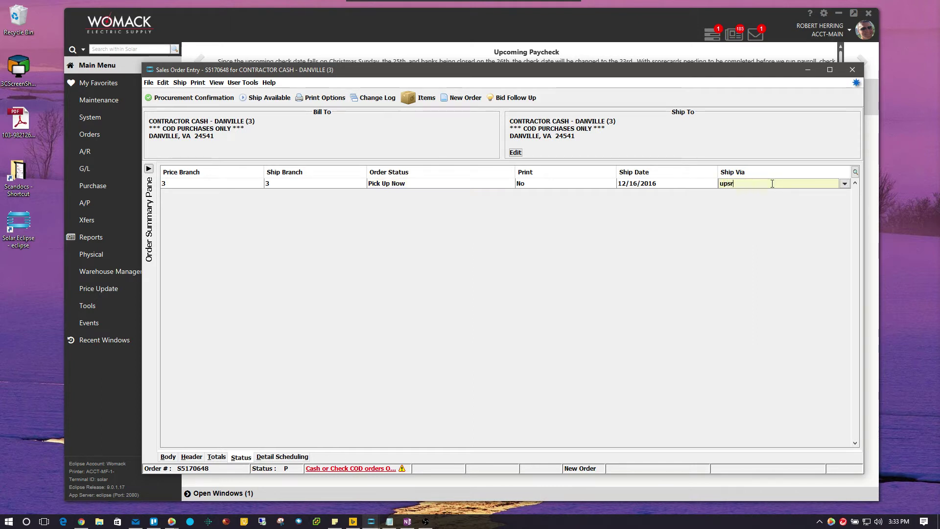
key("Return")
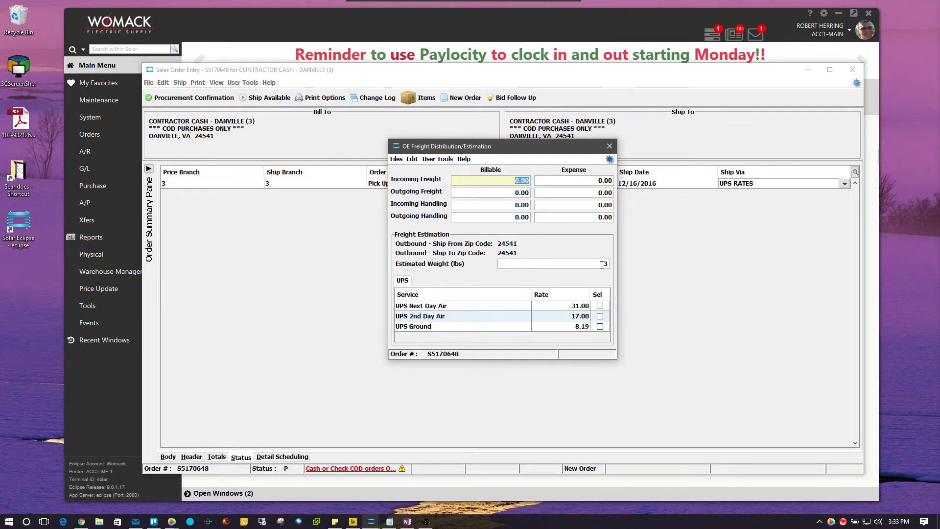
- Select UPS Ground at 8.19 as outgoing freight and save the freight changes
left_click(600, 328)
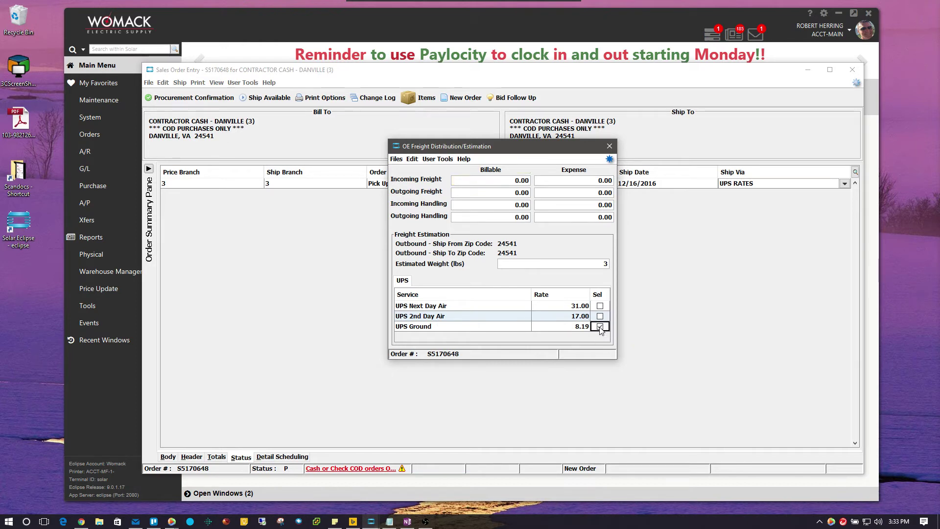
left_click(610, 146)
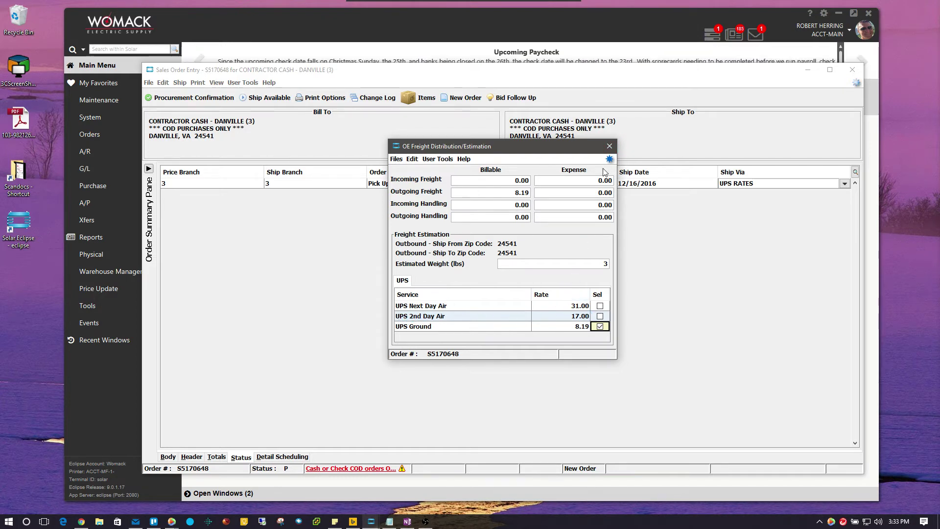
left_click(609, 145)
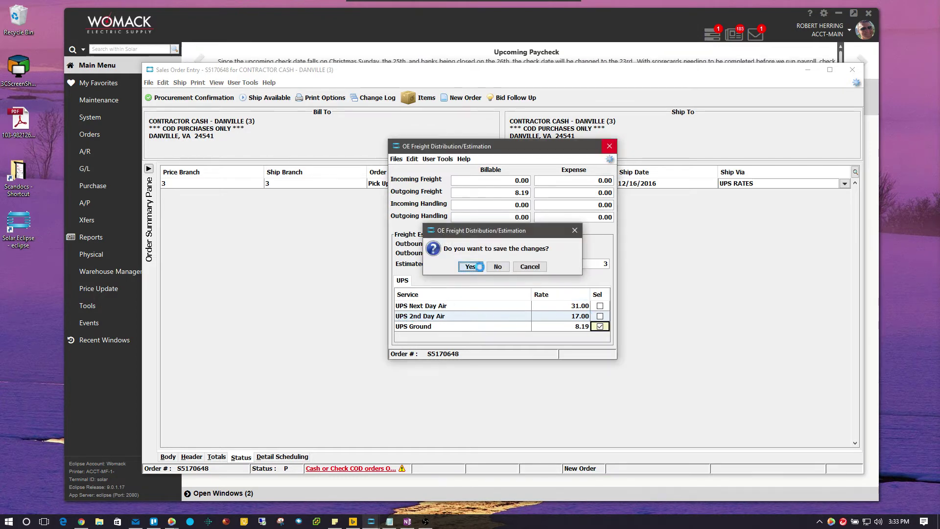
left_click(477, 267)
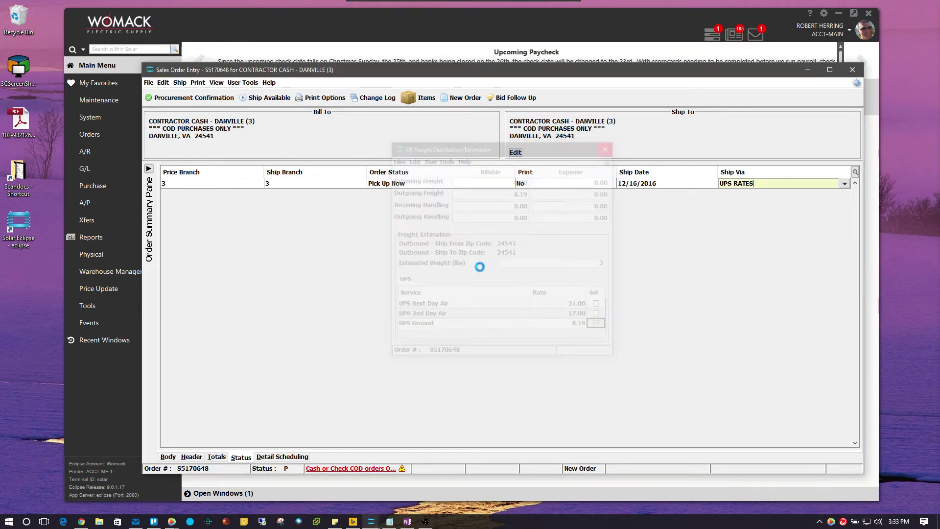
- Review totals with 8.19 freight, then return to the line items at row 3
left_click(217, 457)
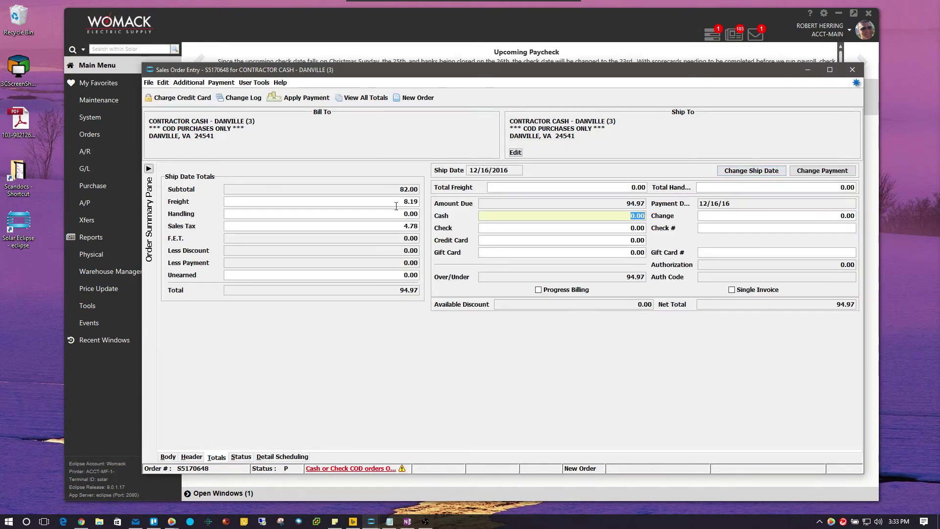
left_click(168, 456)
left_click(208, 211)
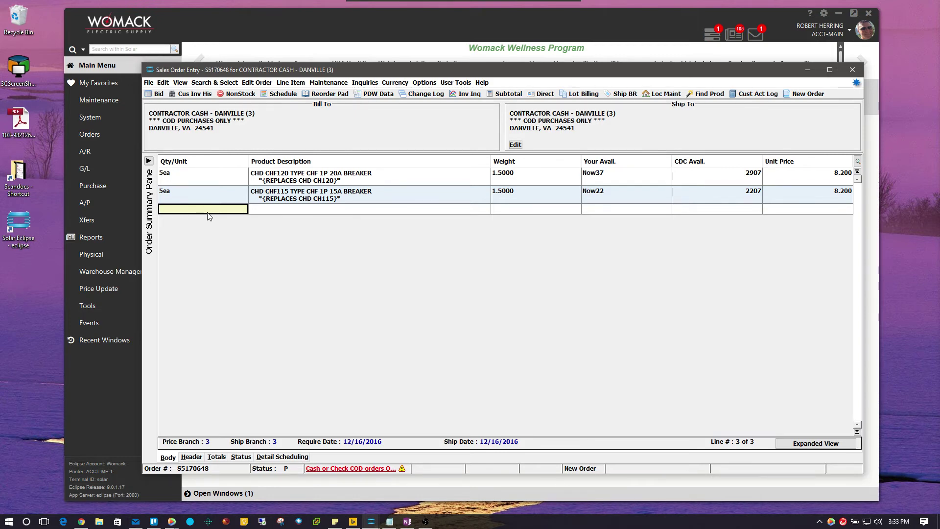
- Add a third line of 24 ea DUR PC1500 AA Duracell battery at 0.483
type("24")
key("Tab")
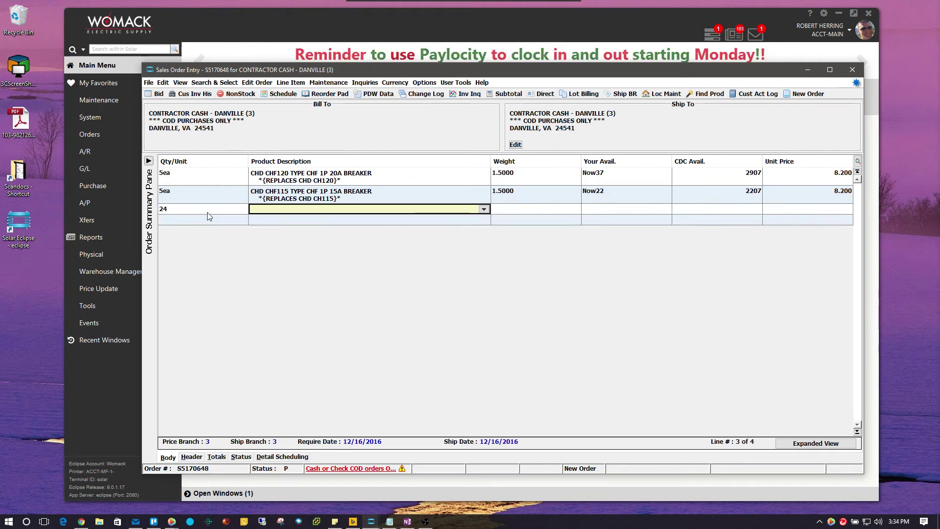
type("dur aa")
key("Return")
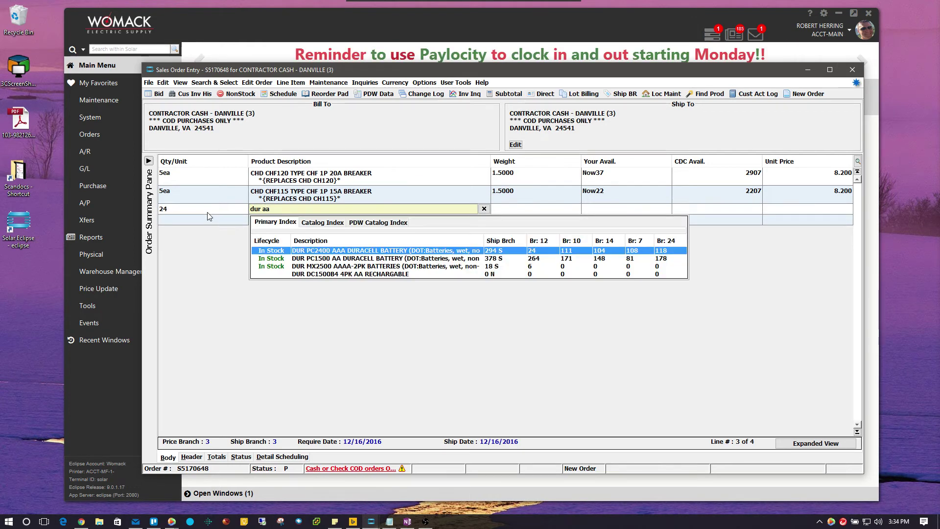
key("Down")
key("Return")
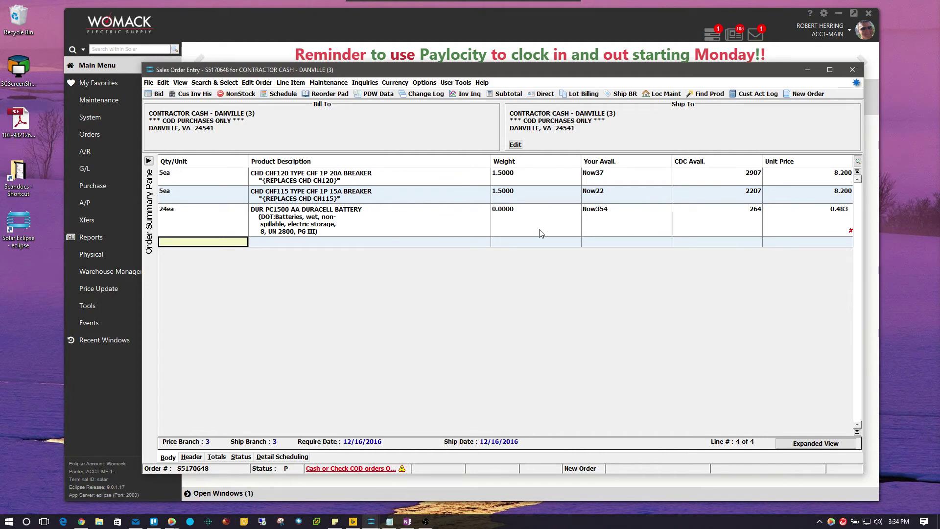
left_click(524, 212)
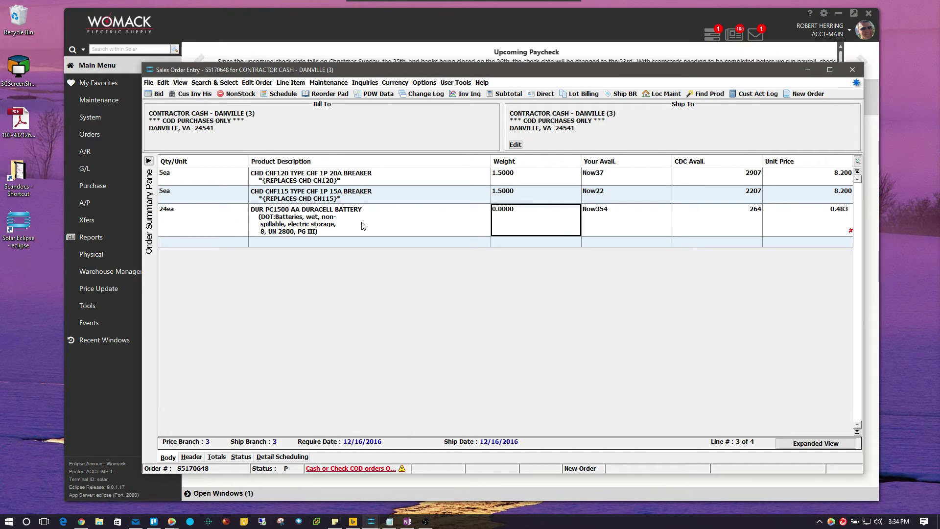
- From the Status view, reopen freight estimation and select the Estimated Weight value
left_click(240, 457)
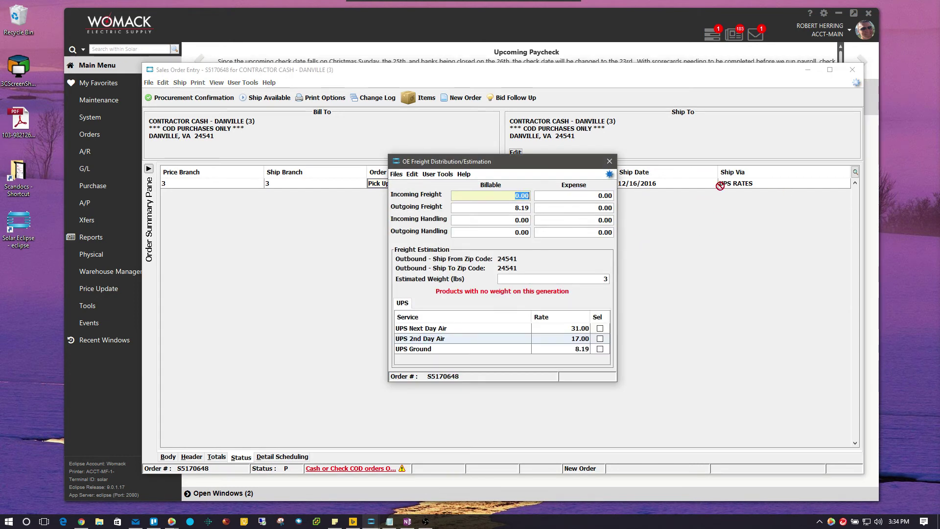
left_click_drag(434, 159, 437, 140)
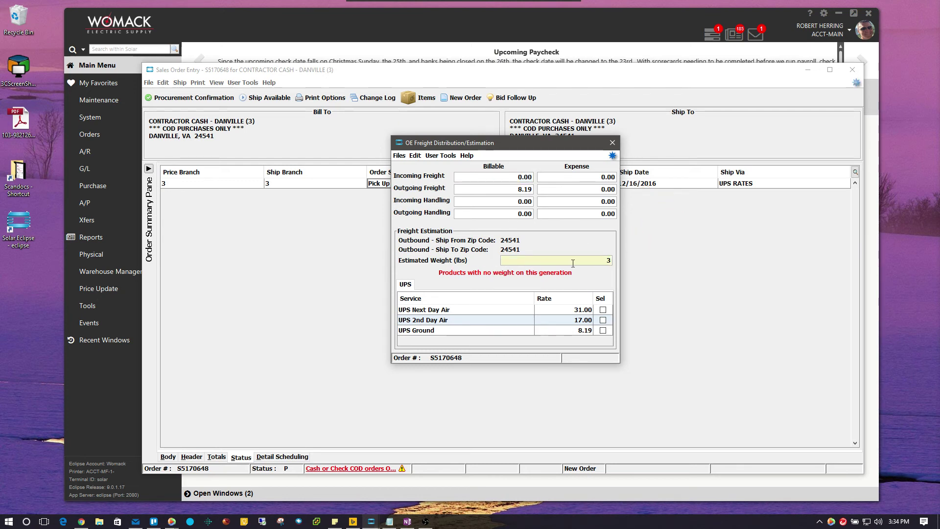
left_click_drag(602, 260, 638, 264)
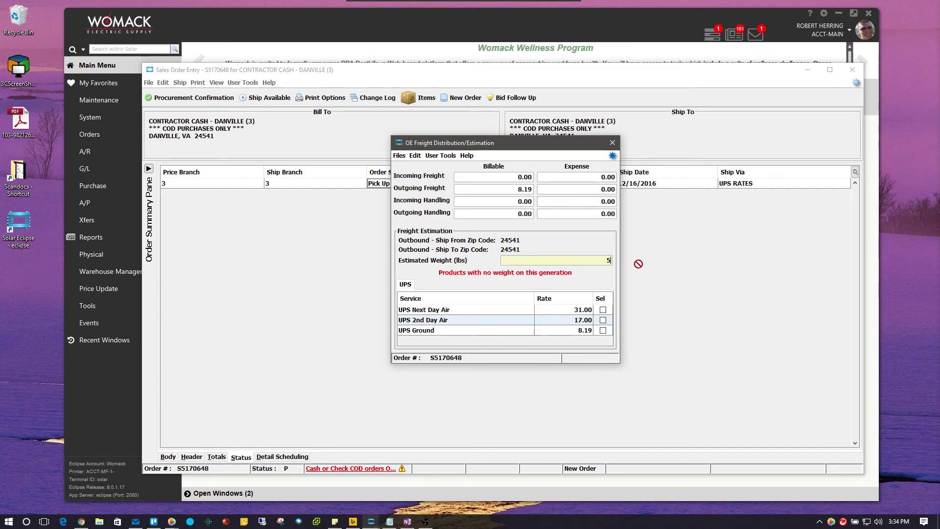
- Change the estimated weight to 6 lbs, then try 3 lbs to compare rates
type("5")
key("BackSpace")
type("6")
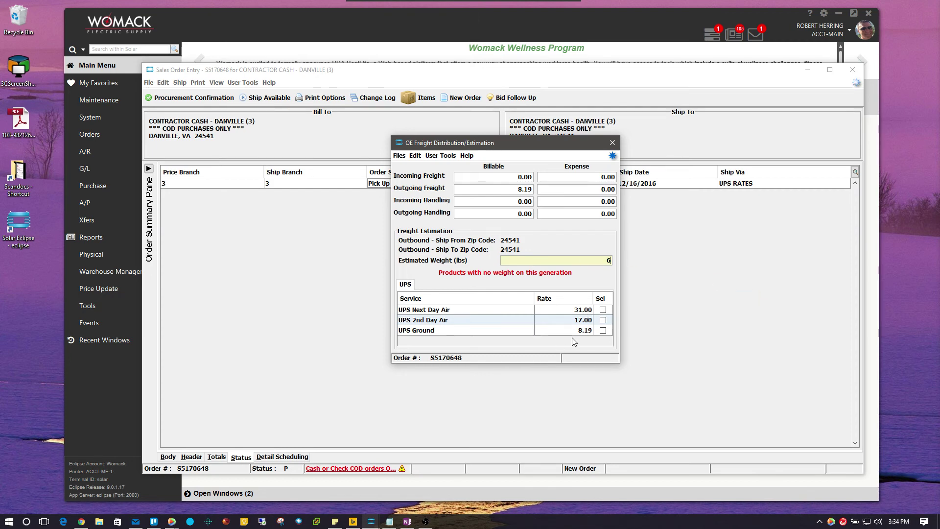
key("Tab")
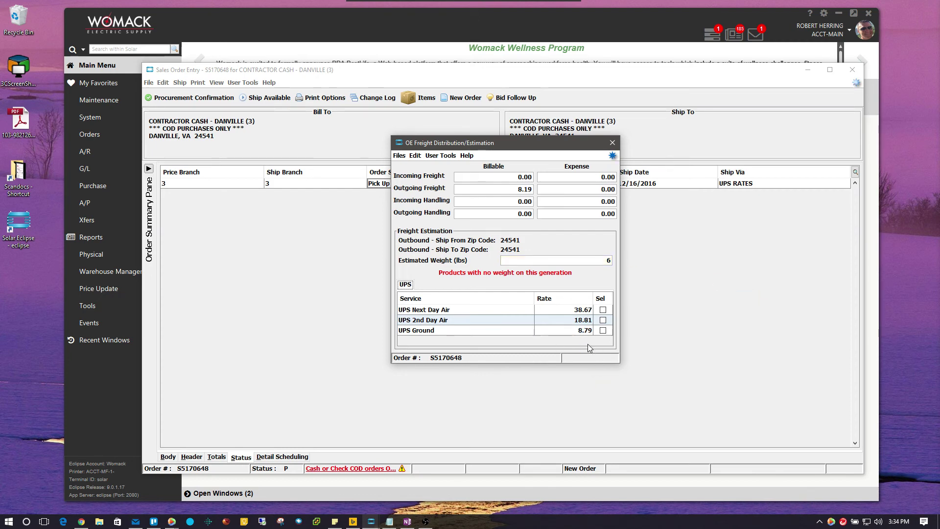
left_click(605, 261)
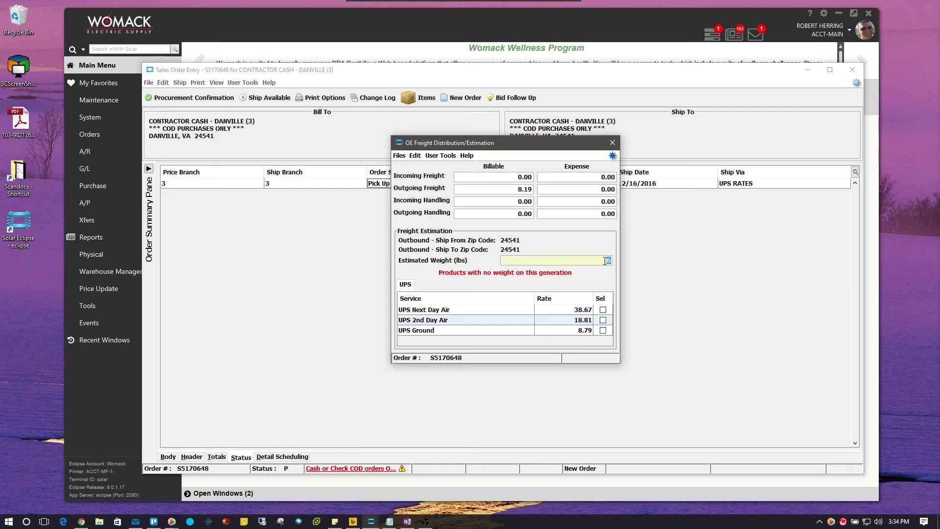
type("3")
key("Tab")
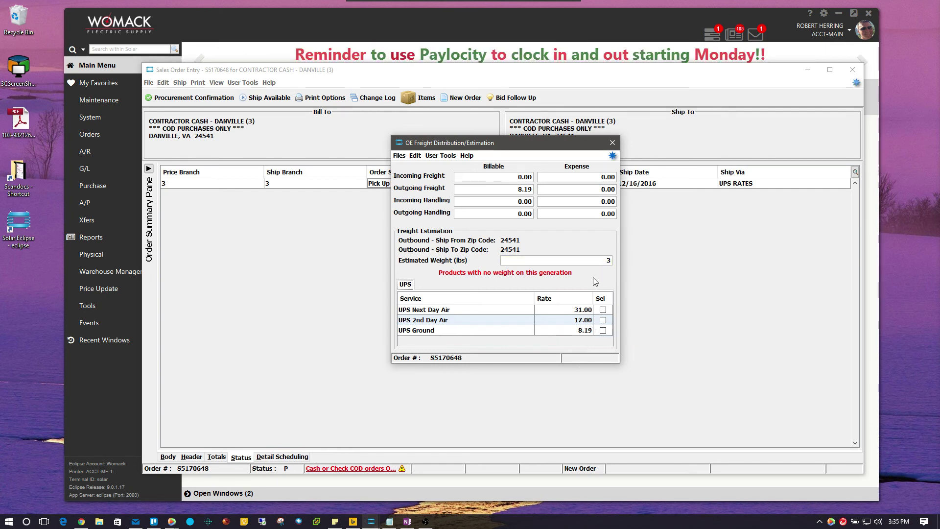
- Restore 6 lbs estimated weight and choose UPS Ground at 8.79 as freight
left_click(599, 262)
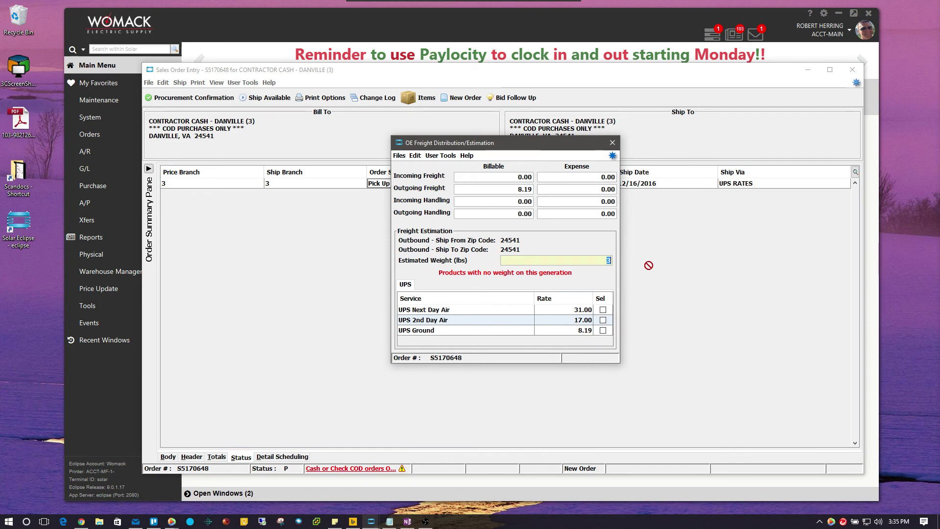
type("6")
key("Tab")
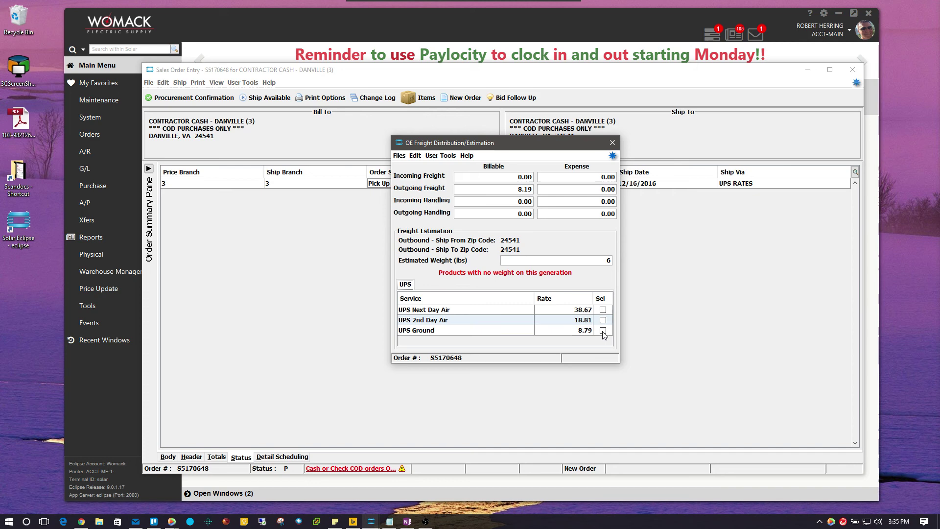
left_click(603, 331)
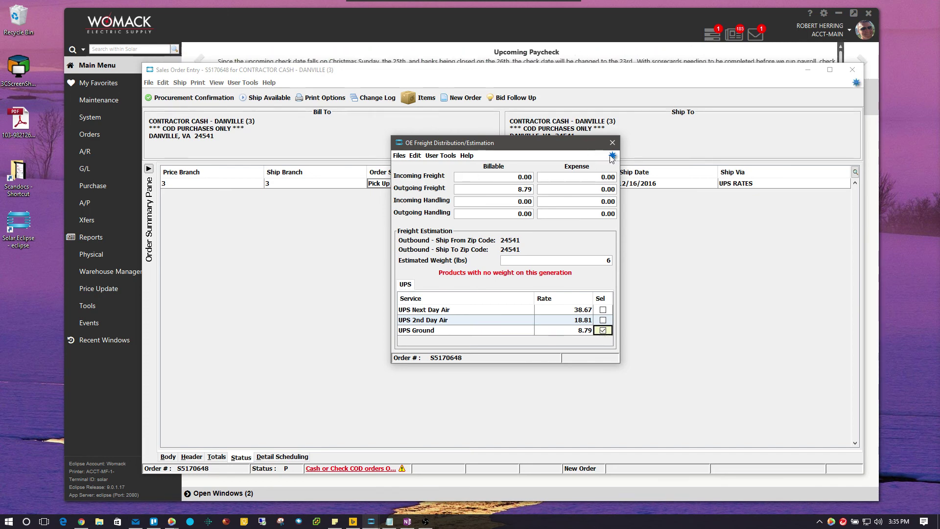
left_click(612, 143)
- Save freight, confirm totals show 8.79 freight and 107.82 total, and return to Status
key("Return")
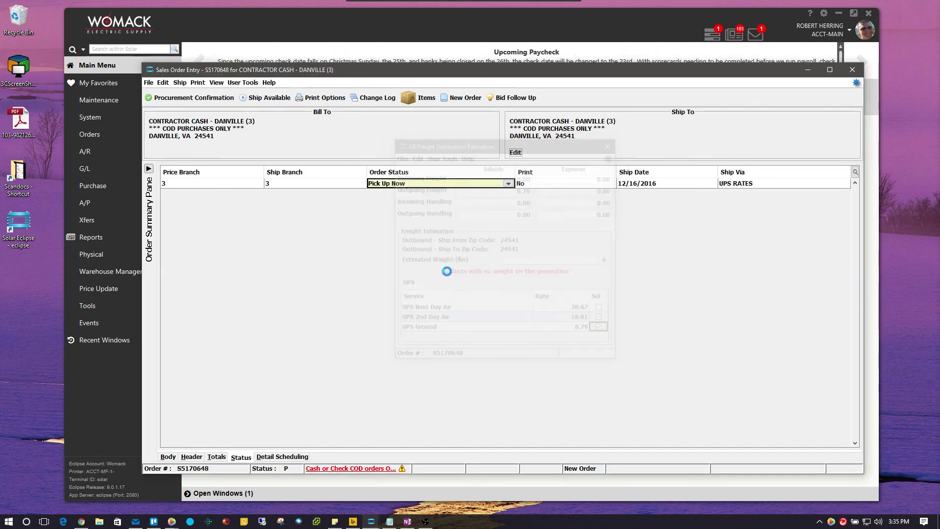
left_click(216, 456)
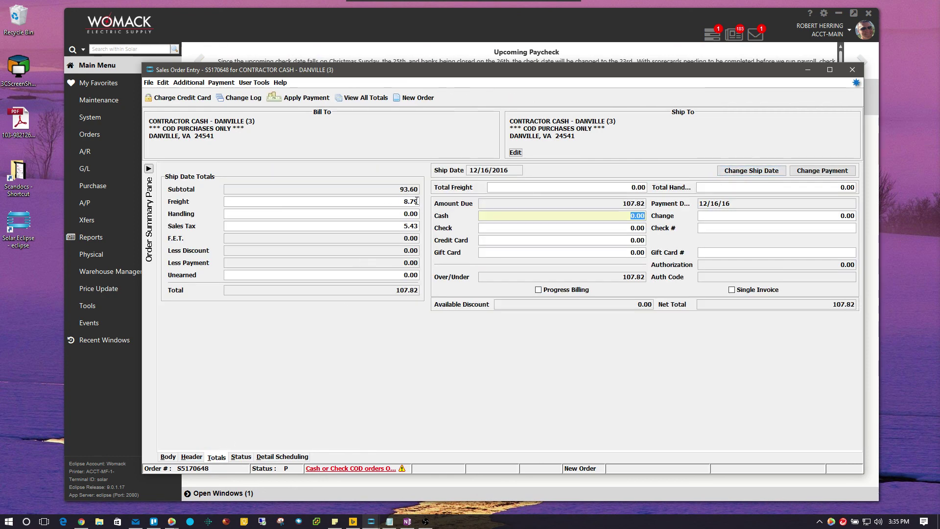
left_click(243, 456)
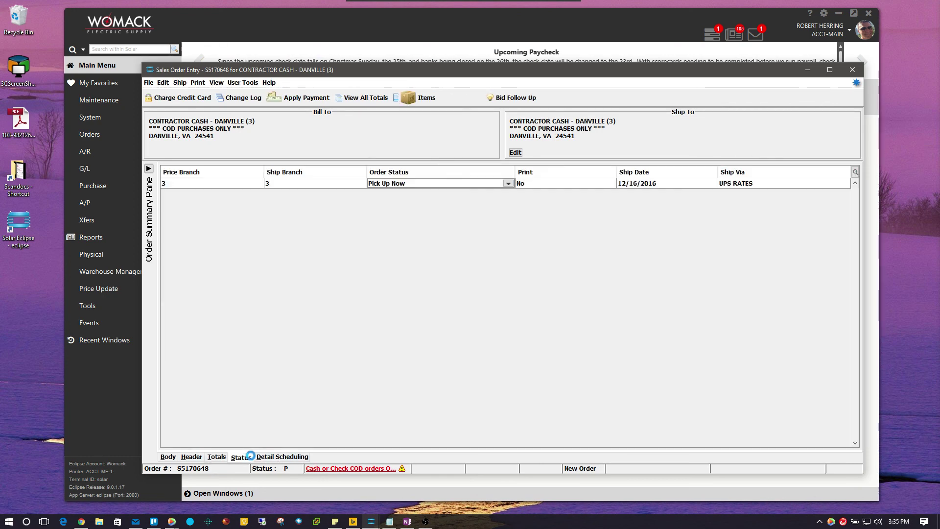